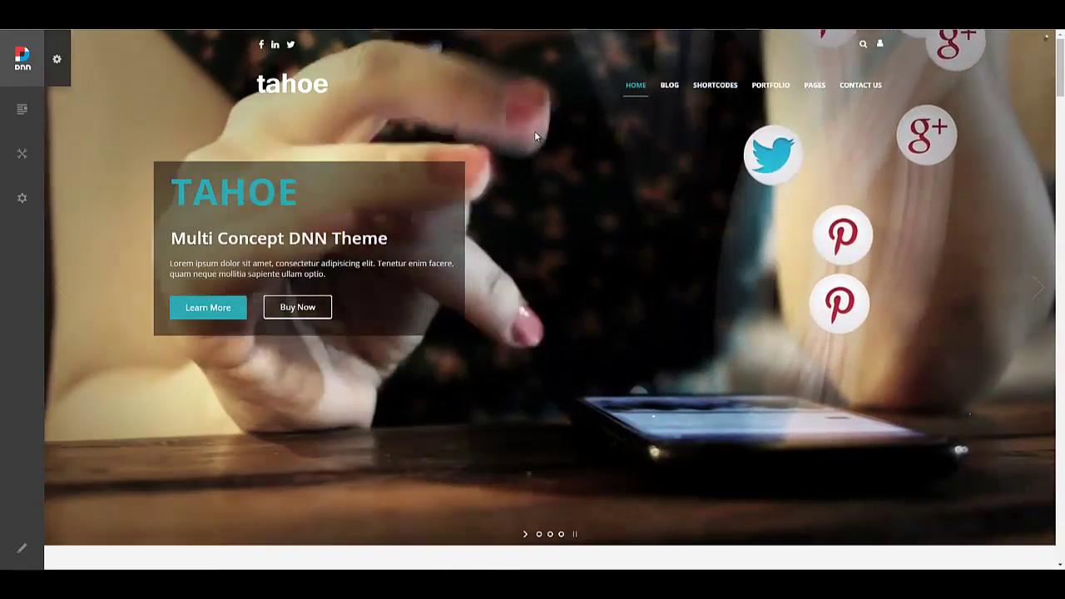
- Open the Shortcodes 3 Pricing Tables demo page and bring up the Portals\0\Templates Explorer window
{"action": "mouse_move", "coordinate": [772, 87]}
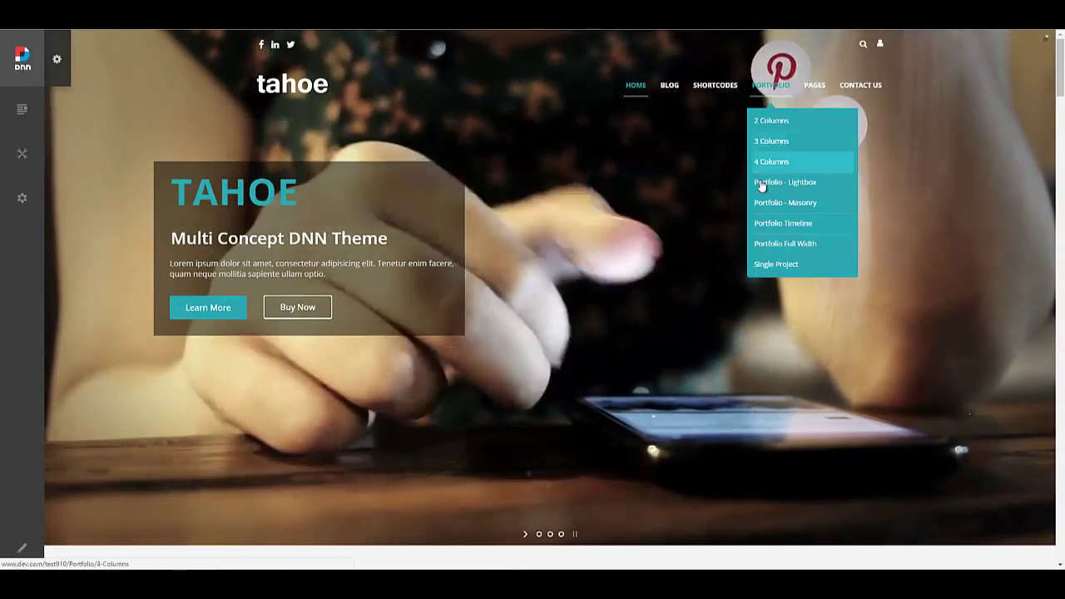
{"action": "mouse_move", "coordinate": [722, 93]}
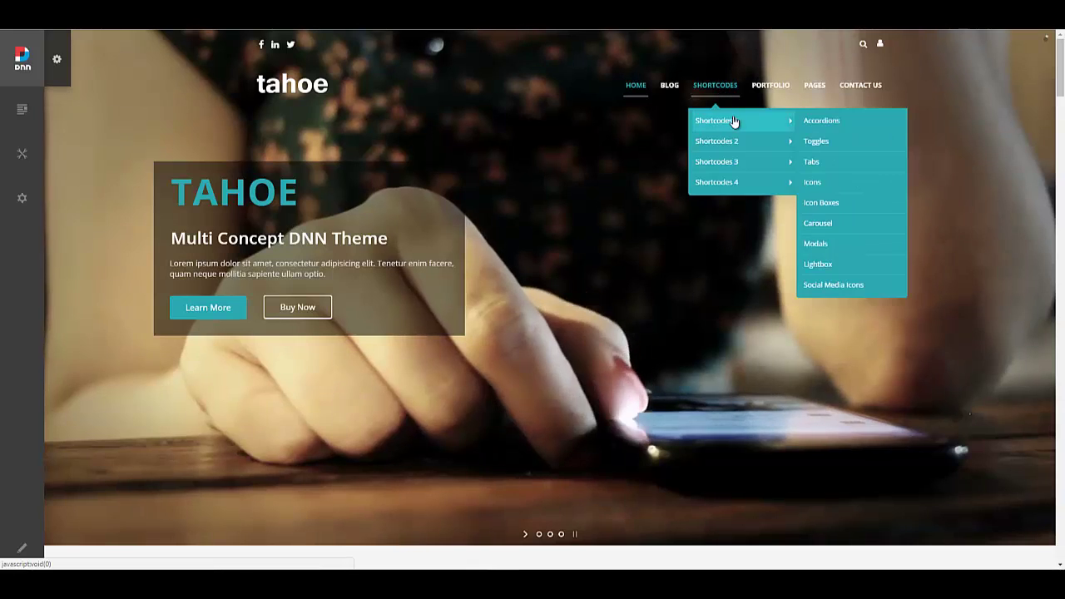
{"action": "mouse_move", "coordinate": [734, 145]}
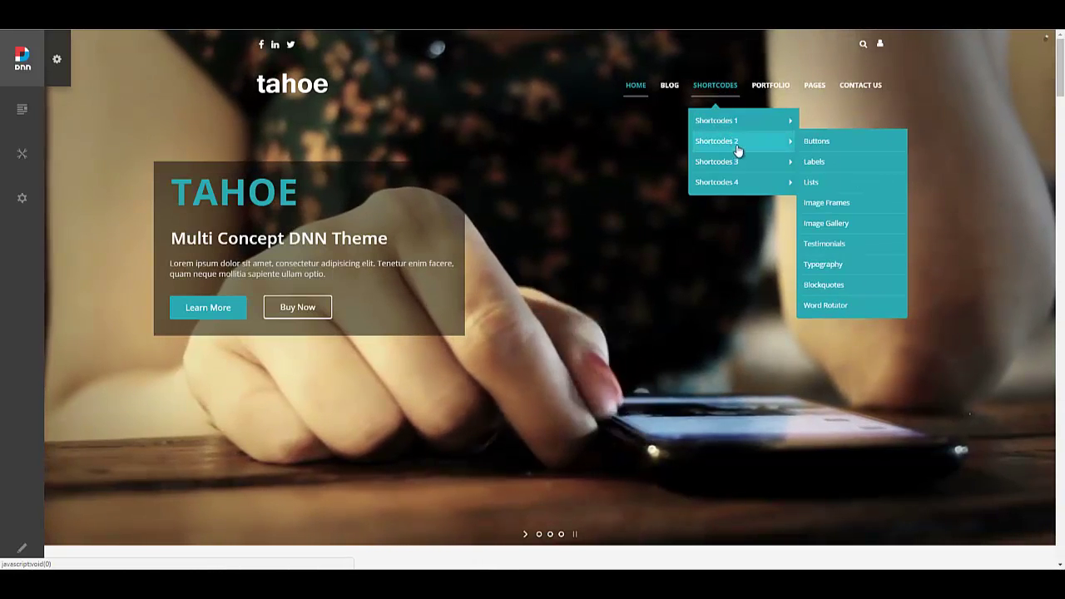
{"action": "mouse_move", "coordinate": [740, 163]}
{"action": "left_click", "coordinate": [822, 185]}
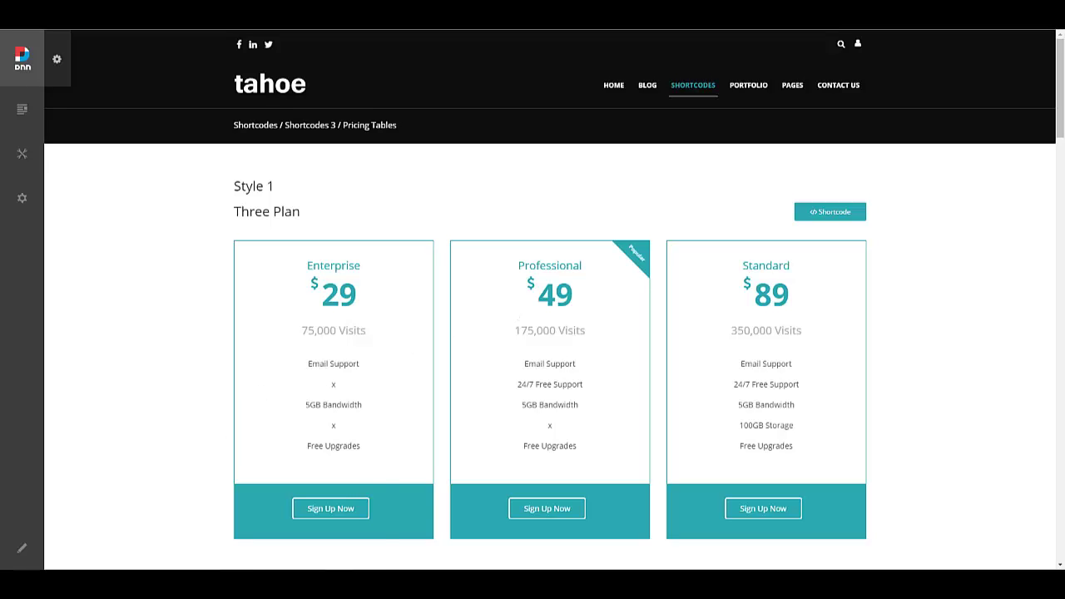
{"action": "mouse_move", "coordinate": [286, 582]}
{"action": "left_click", "coordinate": [309, 551]}
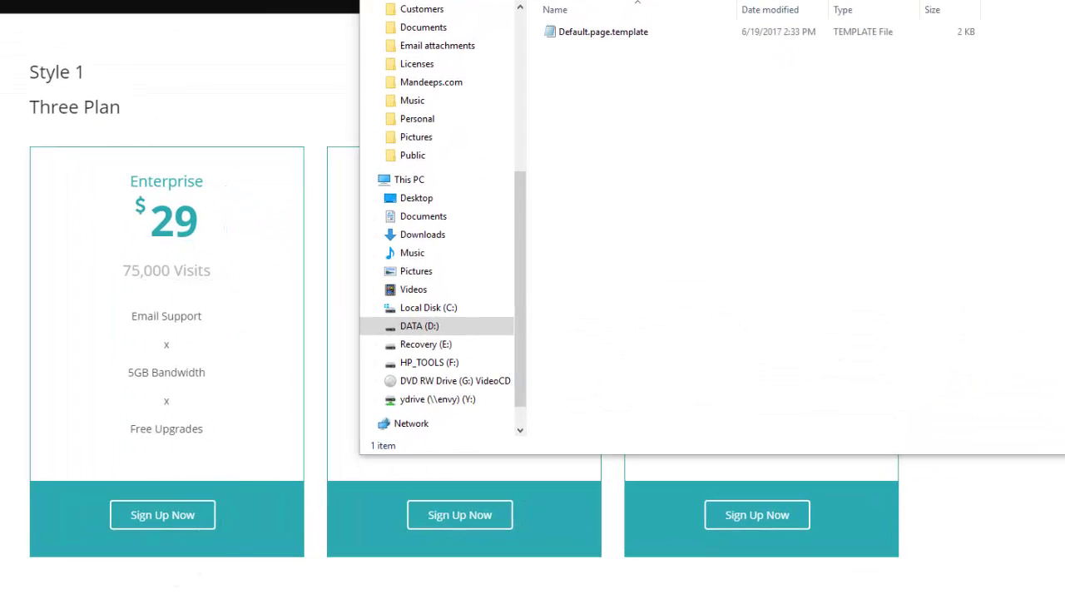
- Switch to the Pages Explorer window and go up to the Tahoe_v1.0.0_Extract Me folder
{"action": "left_click", "coordinate": [63, 557]}
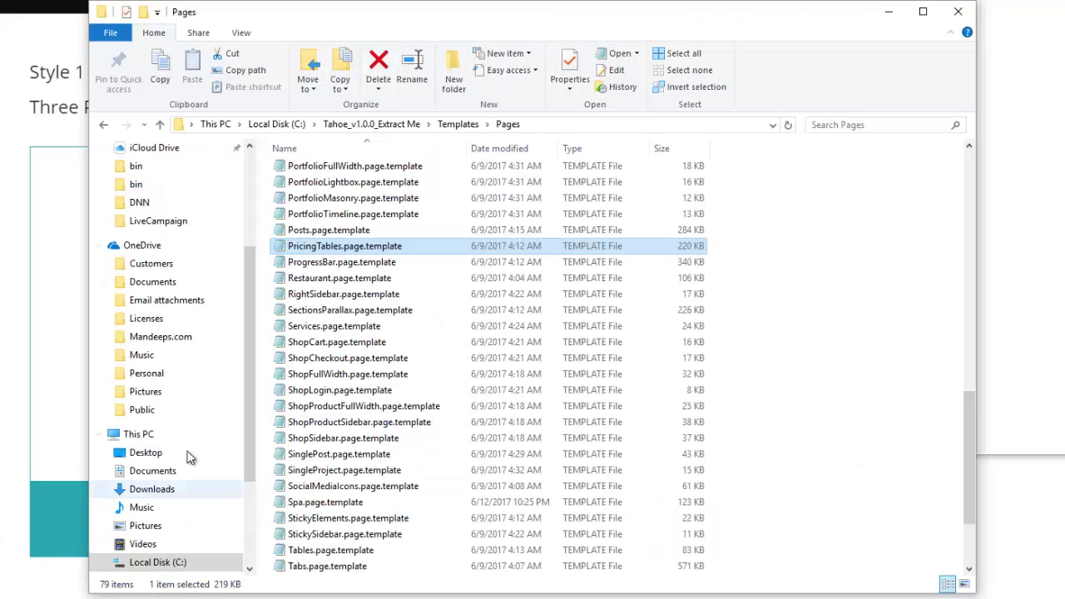
{"action": "left_click", "coordinate": [393, 125]}
{"action": "left_click", "coordinate": [480, 332]}
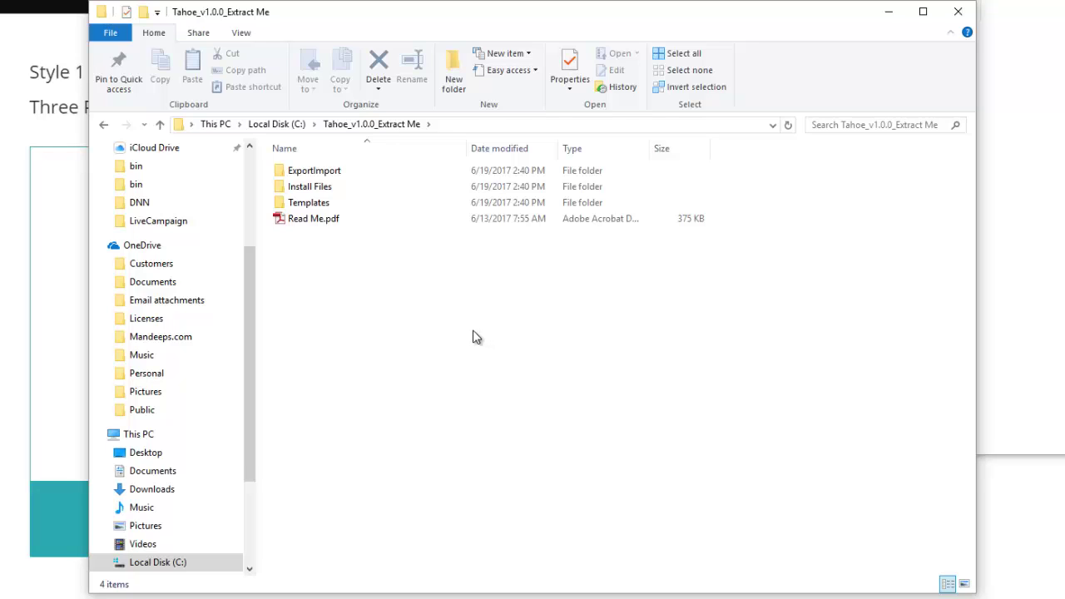
{"action": "left_click", "coordinate": [459, 124]}
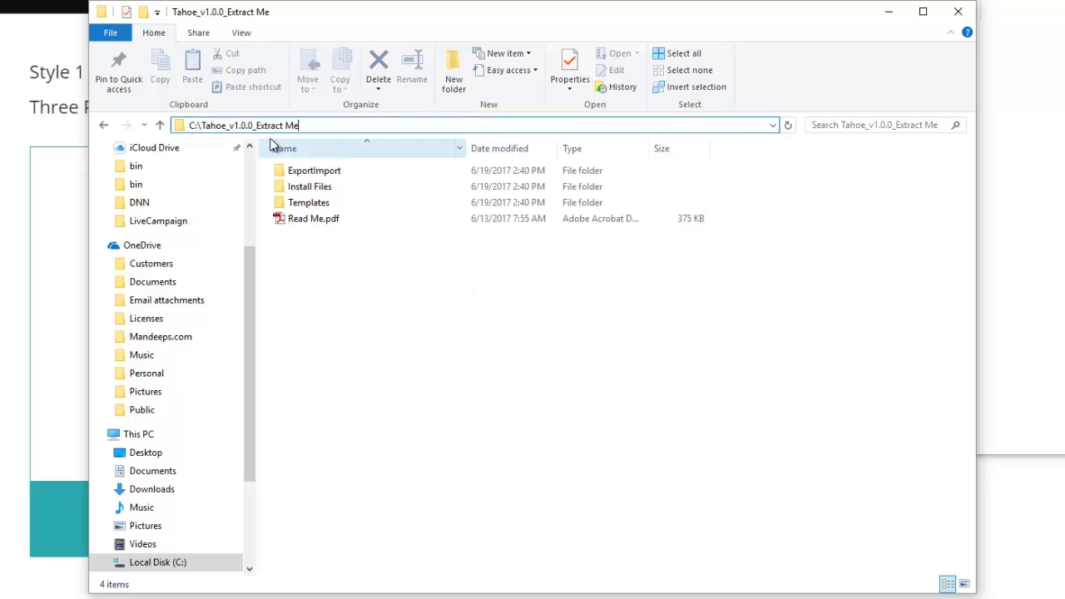
{"action": "left_click_drag", "start_coordinate": [224, 124], "coordinate": [308, 124]}
{"action": "left_click", "coordinate": [318, 127]}
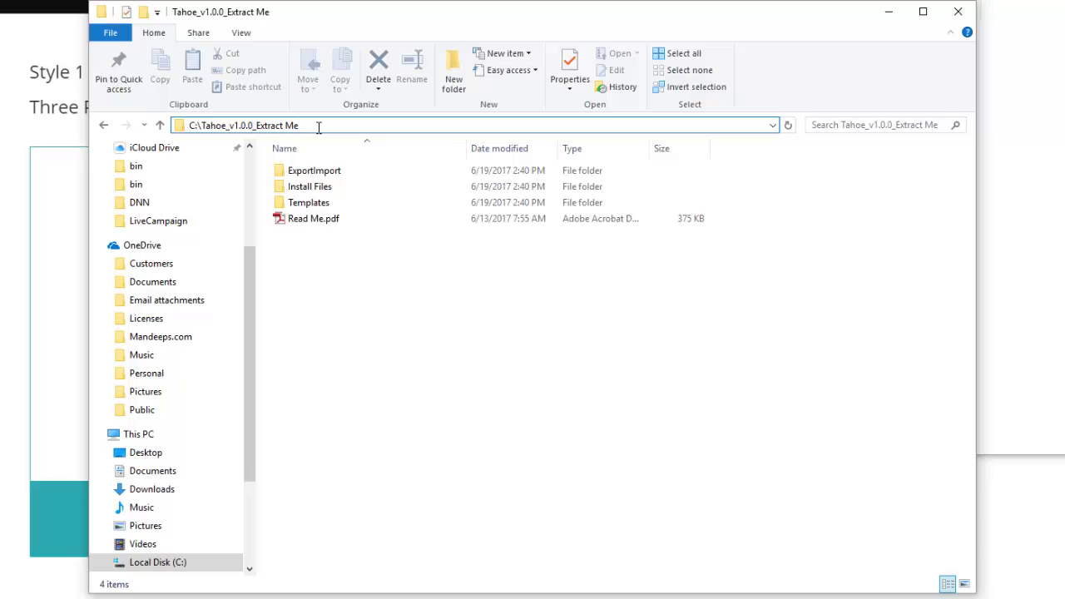
- Open the package's Templates folder, then its Pages subfolder
{"action": "left_click_drag", "start_coordinate": [286, 124], "coordinate": [310, 125]}
{"action": "left_click_drag", "start_coordinate": [369, 309], "coordinate": [316, 155]}
{"action": "left_click", "coordinate": [370, 299]}
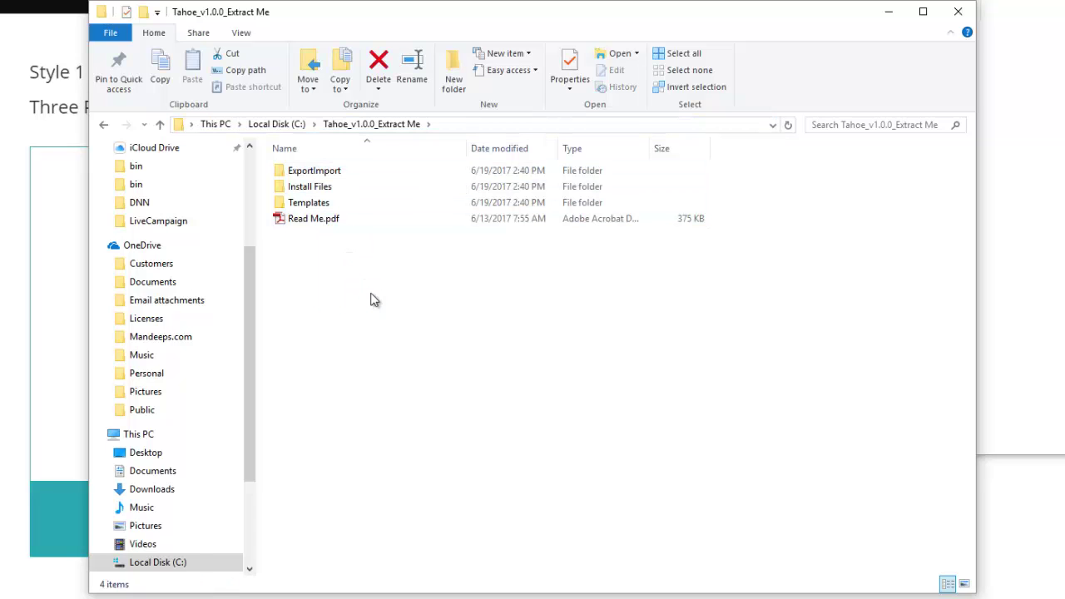
{"action": "double_click", "coordinate": [340, 201]}
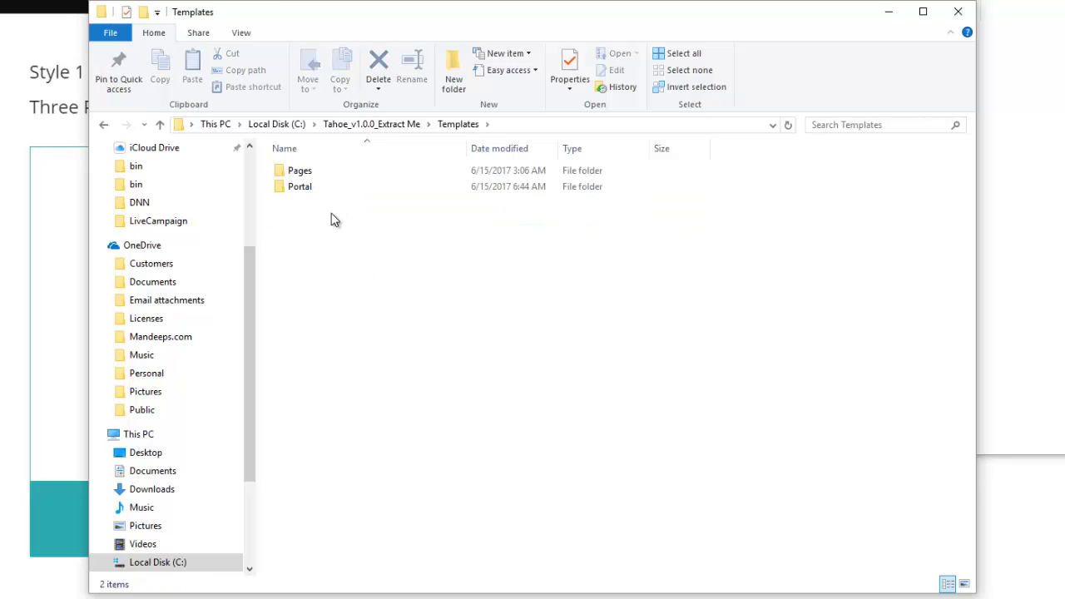
{"action": "double_click", "coordinate": [337, 170]}
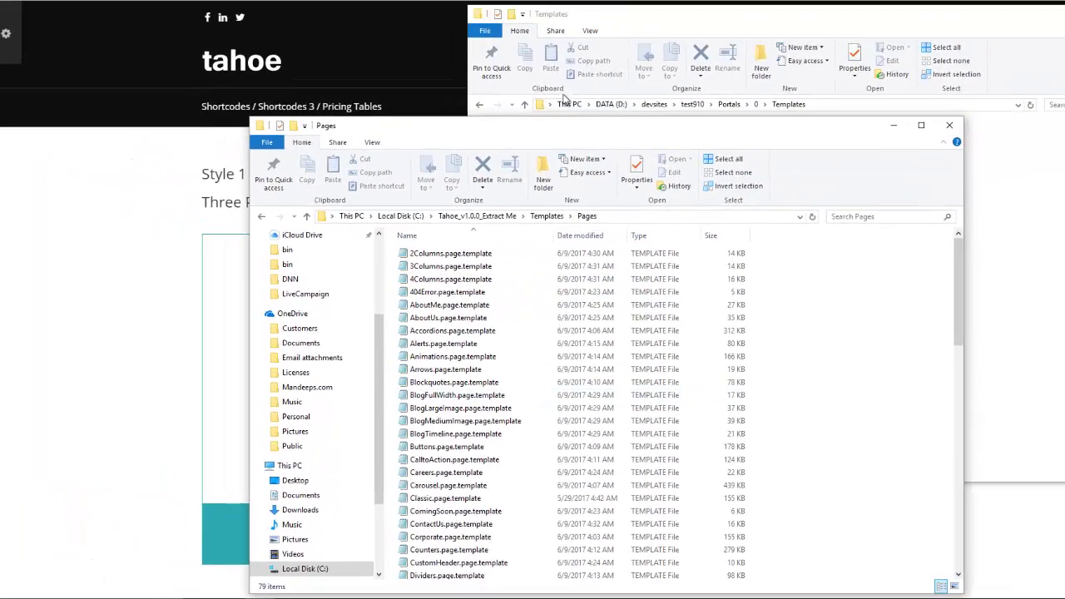
- Close the extra Templates window, keeping the Pages templates window open
{"action": "left_click_drag", "start_coordinate": [564, 98], "coordinate": [559, 90]}
{"action": "scroll", "coordinate": [533, 283], "scroll_direction": "down", "scroll_amount": 15}
{"action": "scroll", "coordinate": [456, 363], "scroll_direction": "up", "scroll_amount": 15}
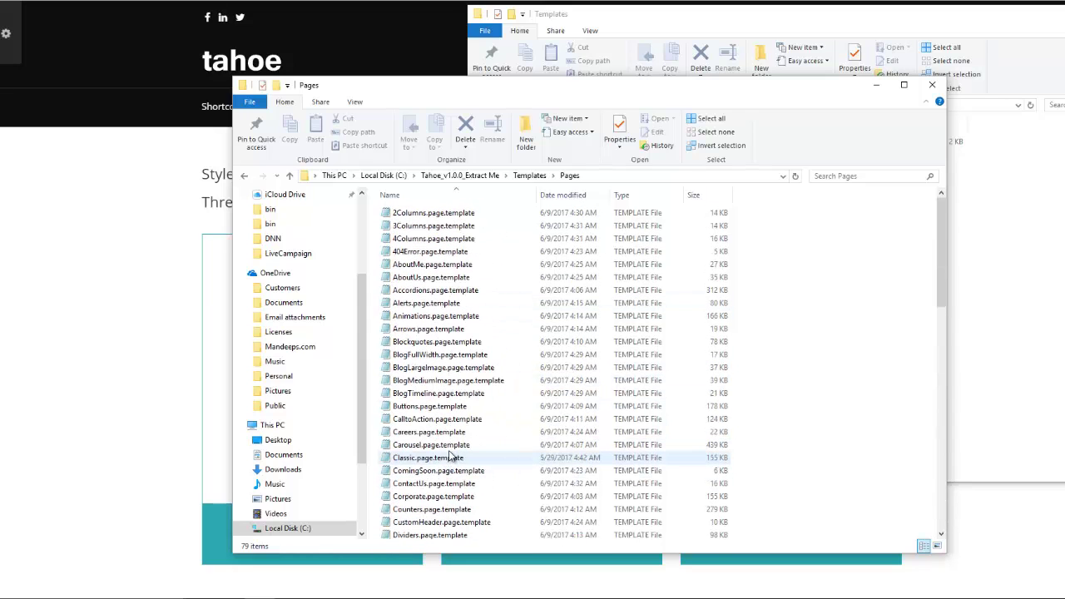
{"action": "left_click", "coordinate": [749, 14]}
{"action": "left_click_drag", "start_coordinate": [749, 14], "coordinate": [666, 21]}
{"action": "left_click", "coordinate": [970, 27]}
{"action": "left_click_drag", "start_coordinate": [574, 86], "coordinate": [633, 121]}
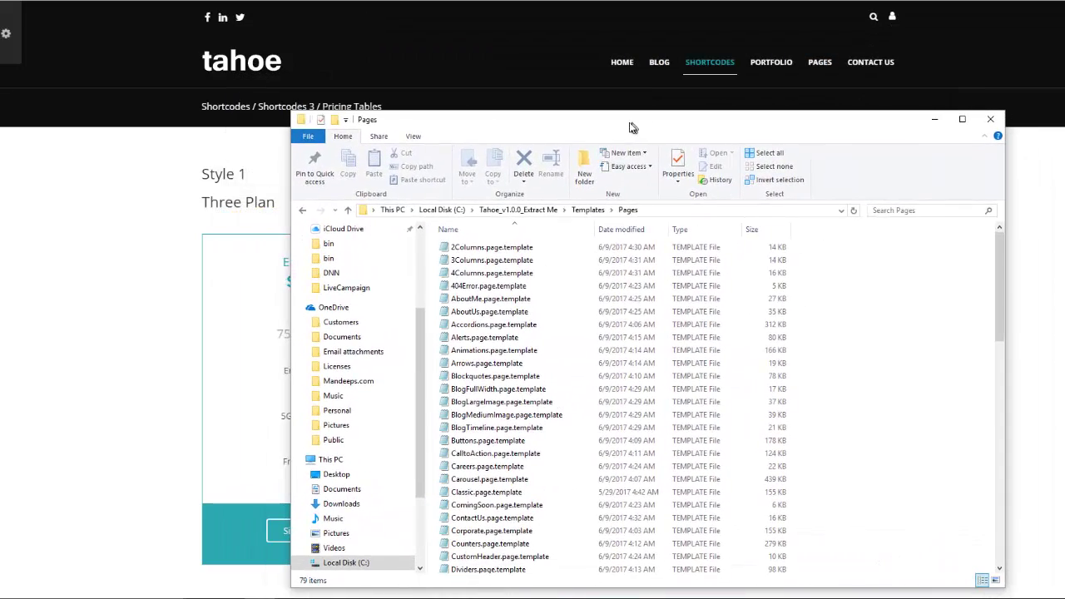
- Select PricingTables.page.template and minimize Explorer to reveal the pricing webpage
{"action": "left_click", "coordinate": [549, 340]}
{"action": "key", "text": "p"}
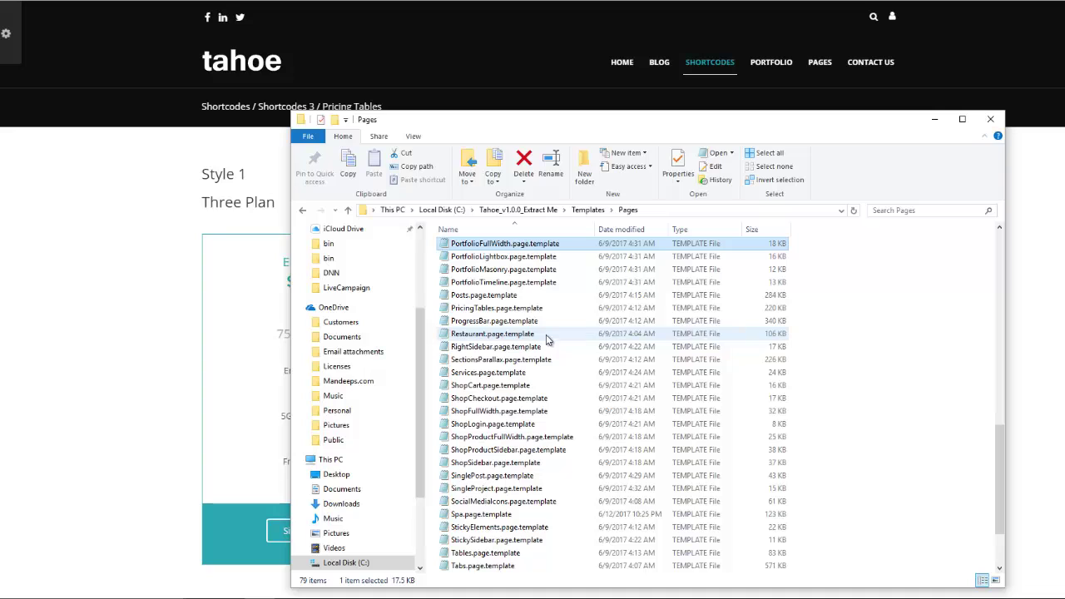
{"action": "left_click", "coordinate": [537, 308]}
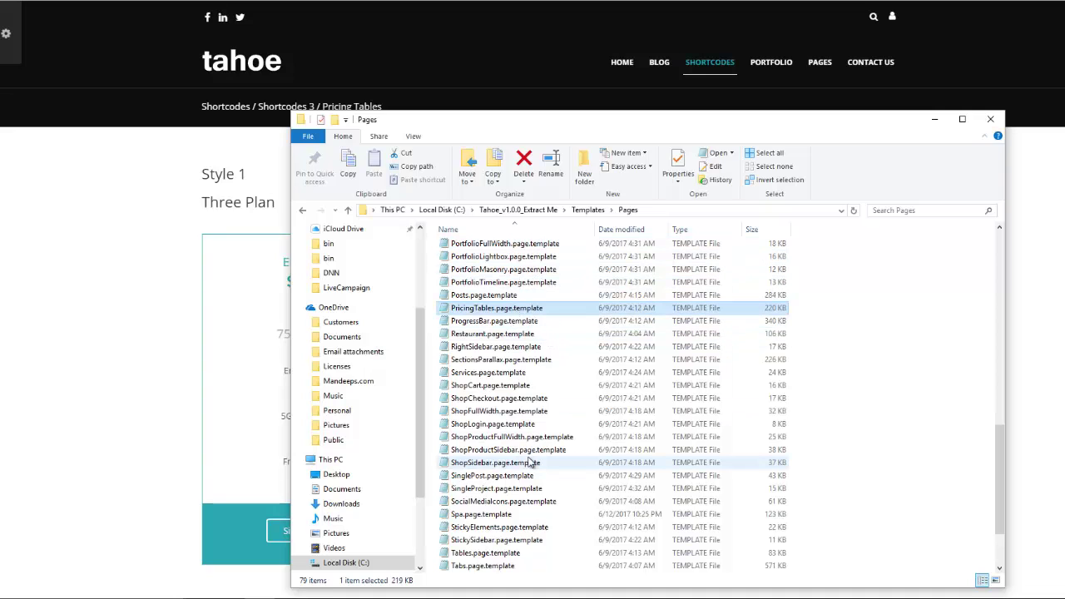
{"action": "left_click", "coordinate": [935, 122]}
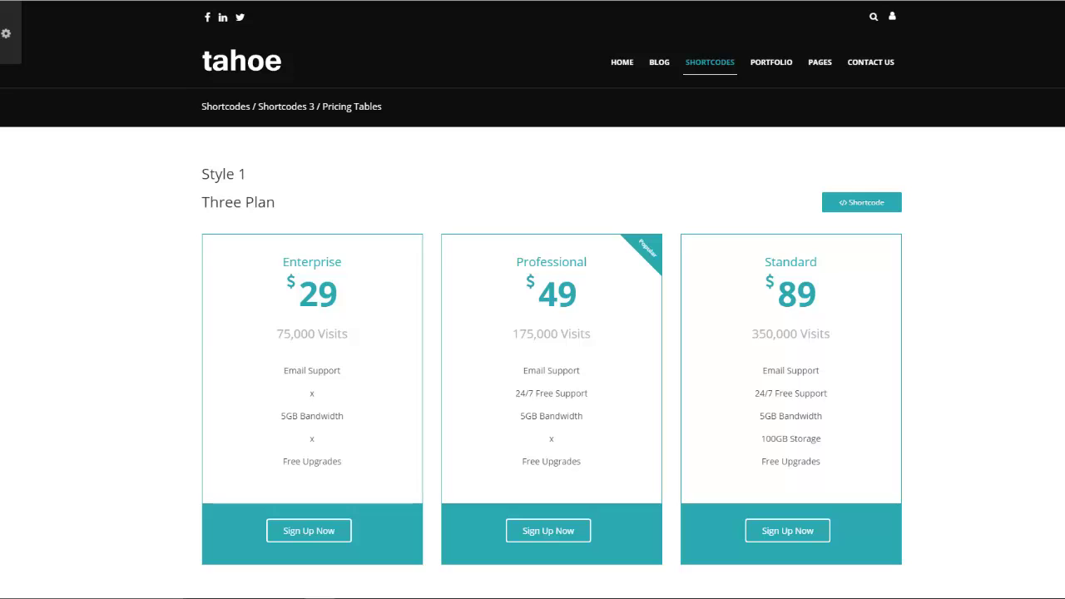
- Go to Manage > Site Assets, select the Templates folder, and start Upload Files
{"action": "left_click", "coordinate": [6, 33]}
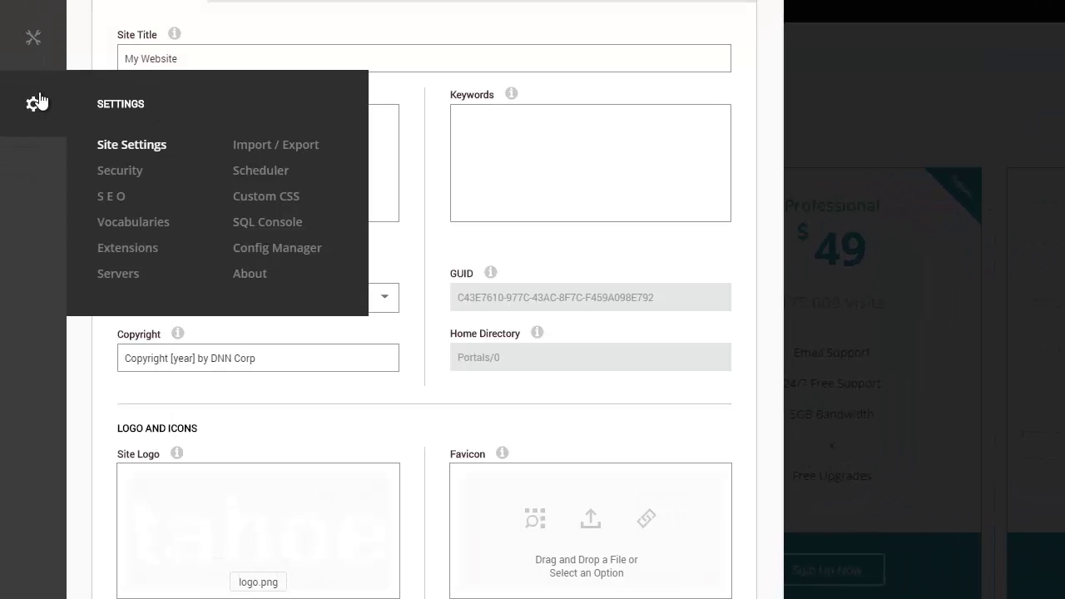
{"action": "left_click", "coordinate": [42, 46]}
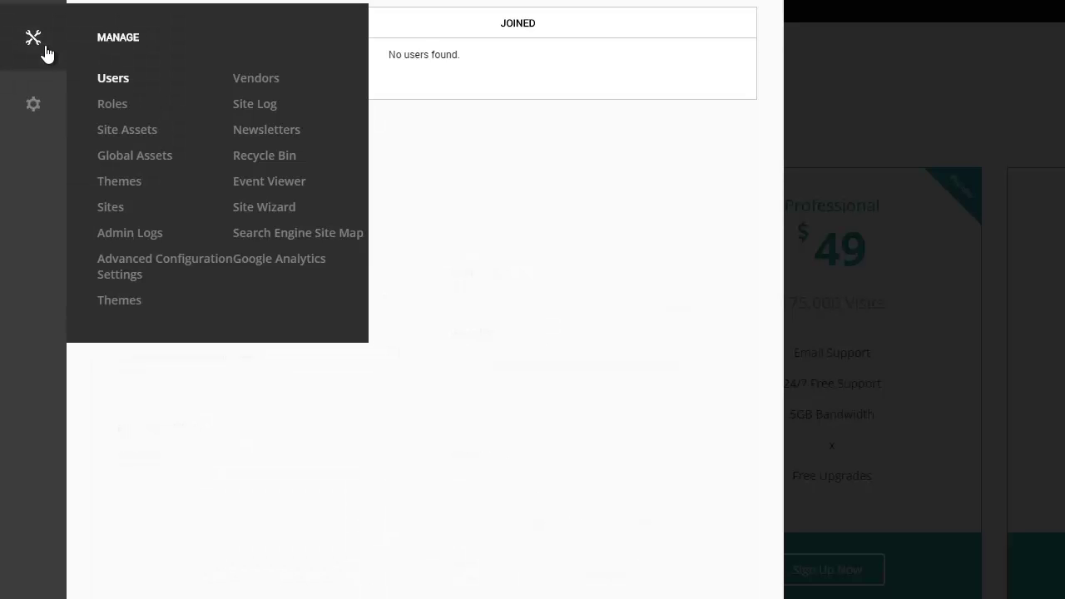
{"action": "left_click", "coordinate": [119, 138]}
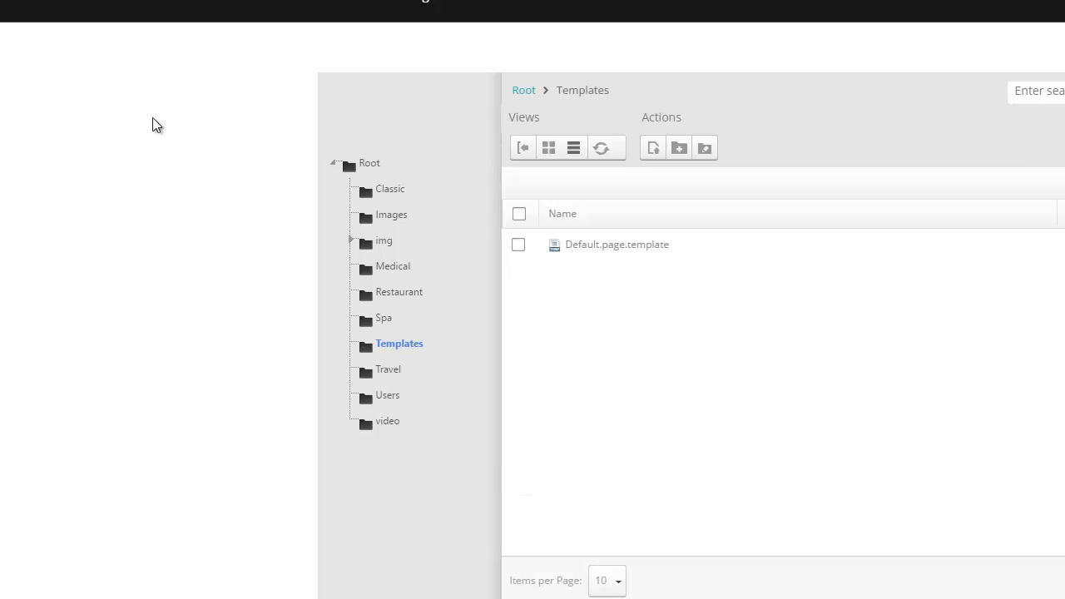
{"action": "left_click", "coordinate": [400, 344]}
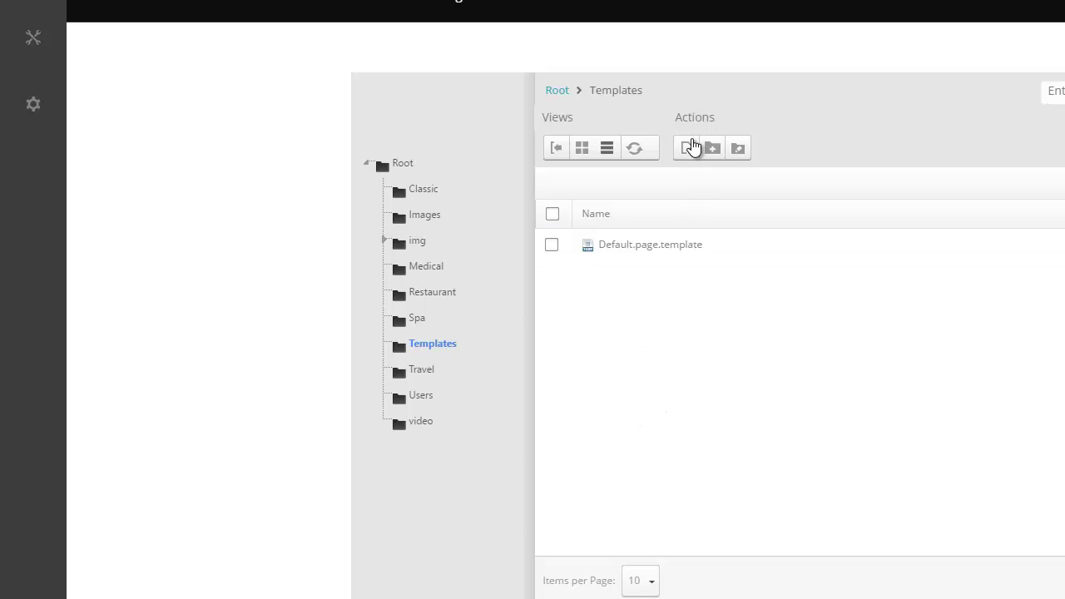
{"action": "left_click", "coordinate": [687, 151]}
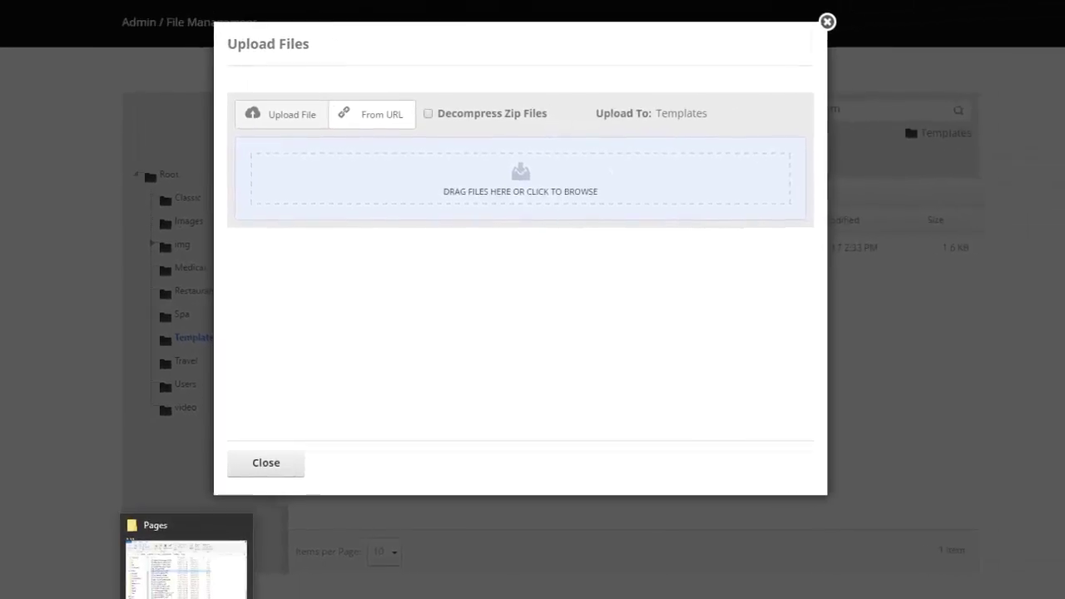
{"action": "left_click", "coordinate": [406, 589]}
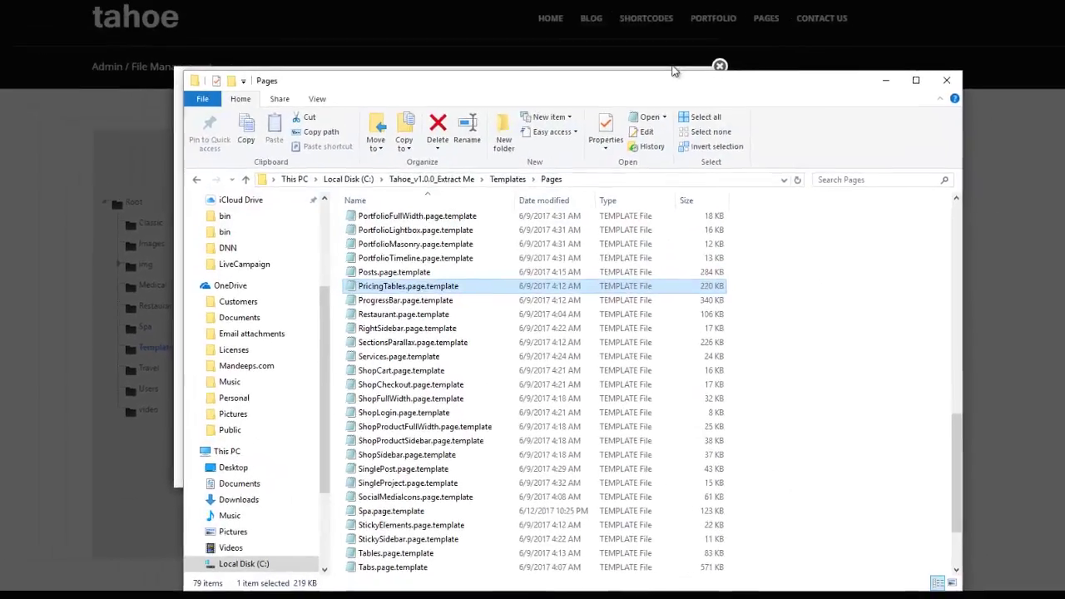
- Drop PricingTables.page.template onto the Upload Files area and close the dialog once uploaded
{"action": "left_click_drag", "start_coordinate": [469, 72], "coordinate": [914, 31]}
{"action": "left_click_drag", "start_coordinate": [747, 232], "coordinate": [381, 224]}
{"action": "left_click_drag", "start_coordinate": [529, 268], "coordinate": [528, 267]}
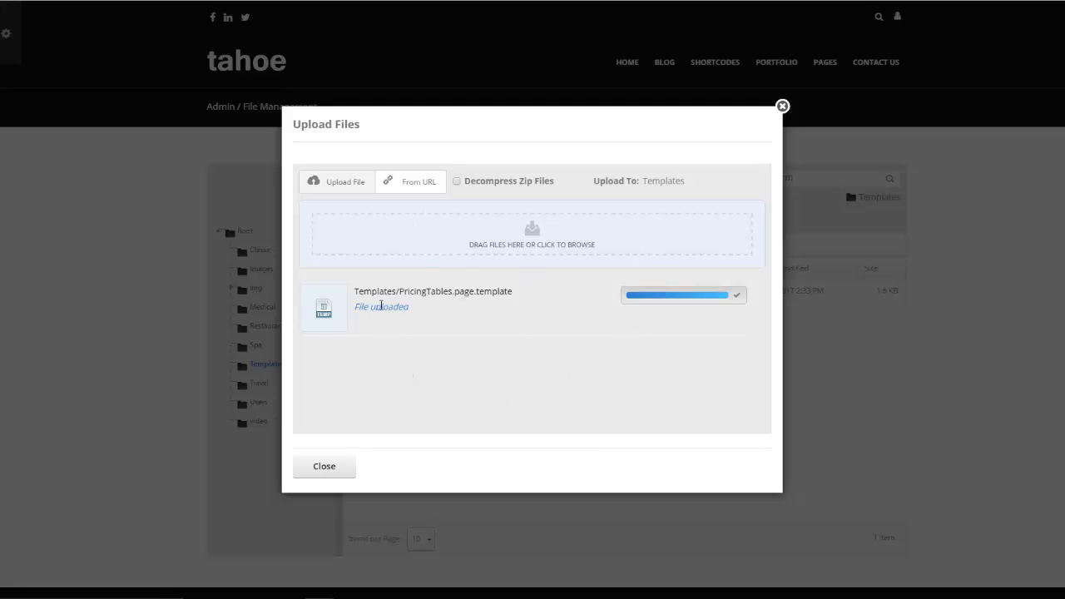
{"action": "left_click", "coordinate": [323, 473]}
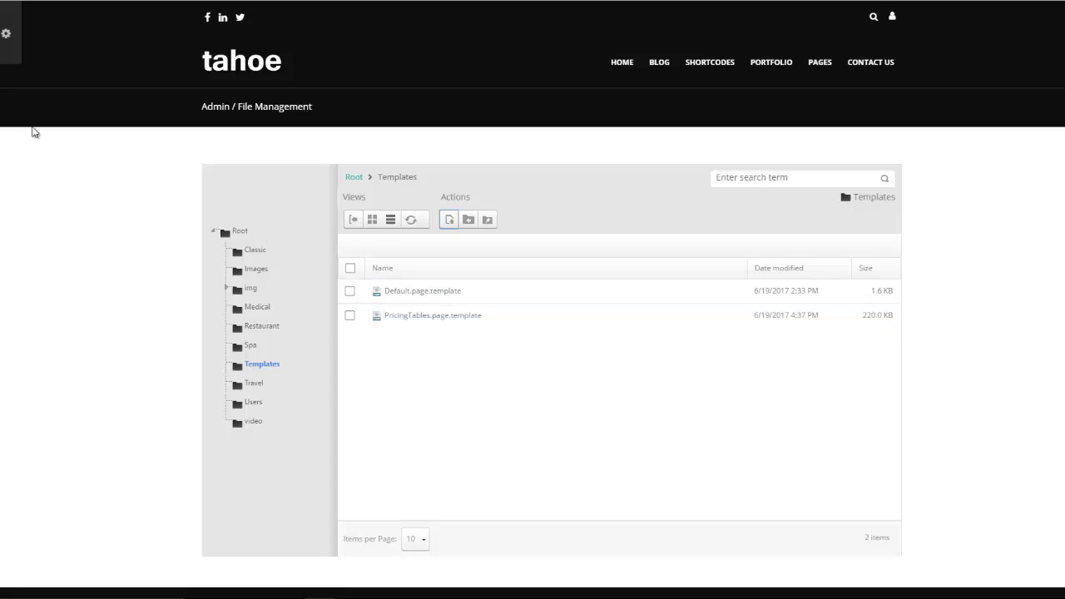
{"action": "left_click", "coordinate": [6, 33]}
- Start a new page from the Pages list and name it 'Pricing Tables'
{"action": "left_click", "coordinate": [25, 116]}
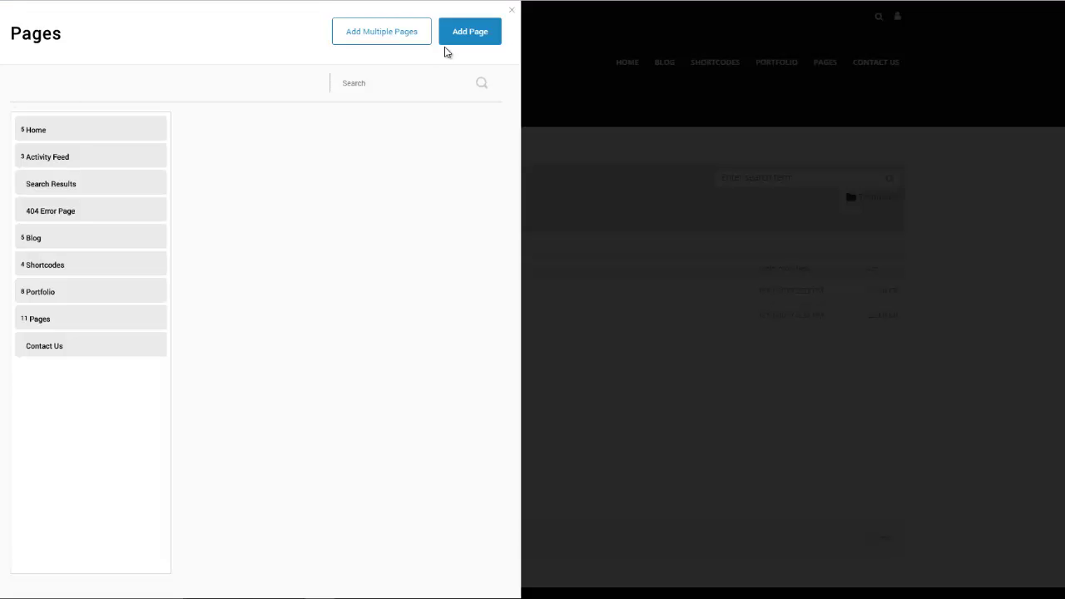
{"action": "left_click", "coordinate": [466, 33]}
{"action": "left_click", "coordinate": [171, 241]}
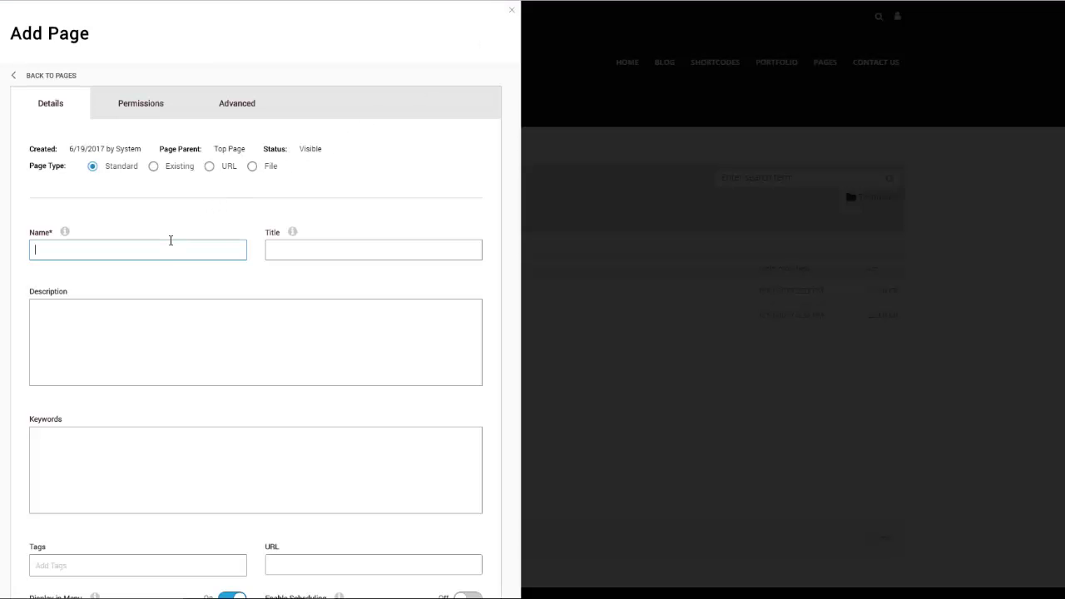
{"action": "type", "text": "Pricing Tables"}
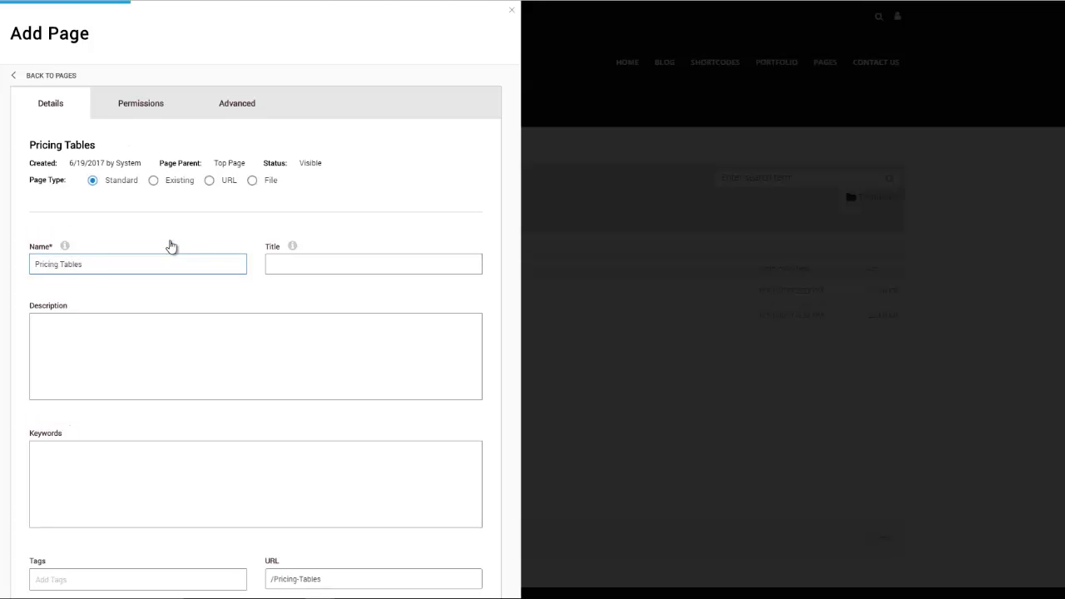
{"action": "scroll", "coordinate": [166, 243], "scroll_direction": "down", "scroll_amount": 3}
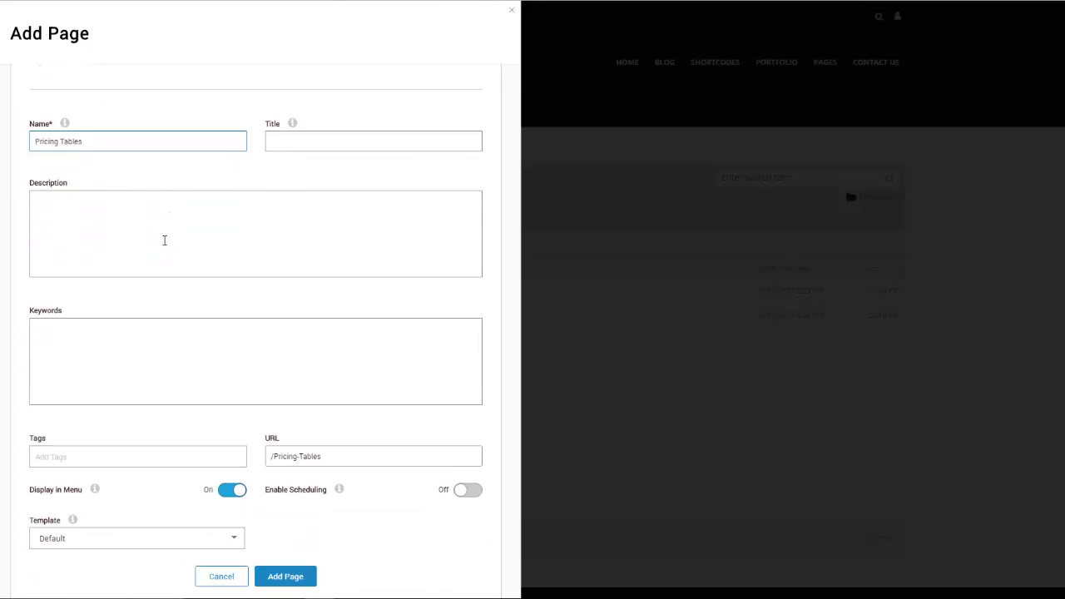
{"action": "scroll", "coordinate": [149, 244], "scroll_direction": "down", "scroll_amount": 1}
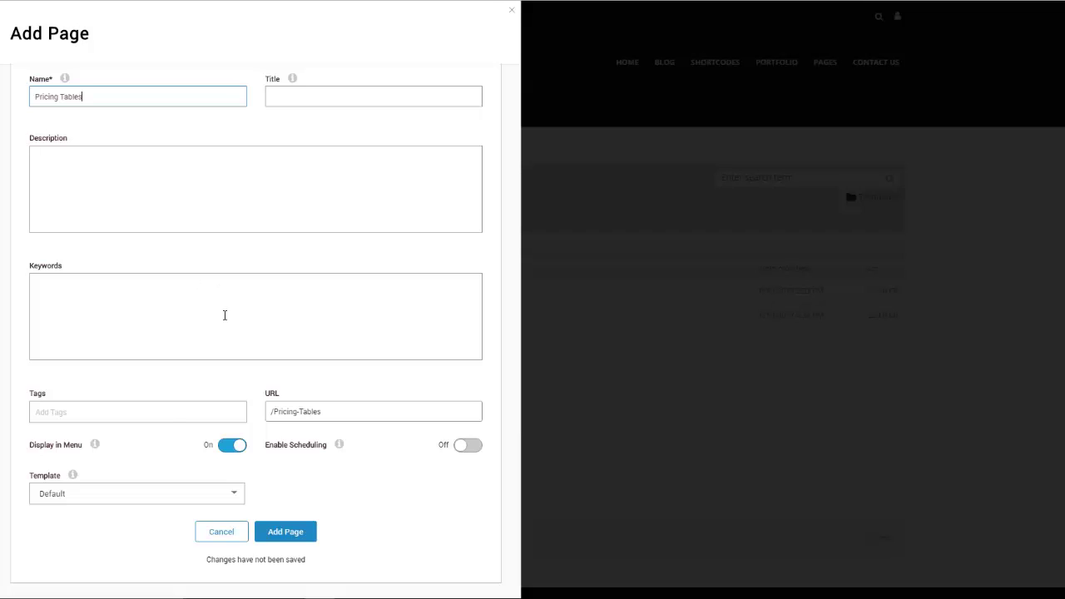
- Base it on the PricingTables template, add the page, and move it after Portfolio
{"action": "left_click", "coordinate": [108, 496]}
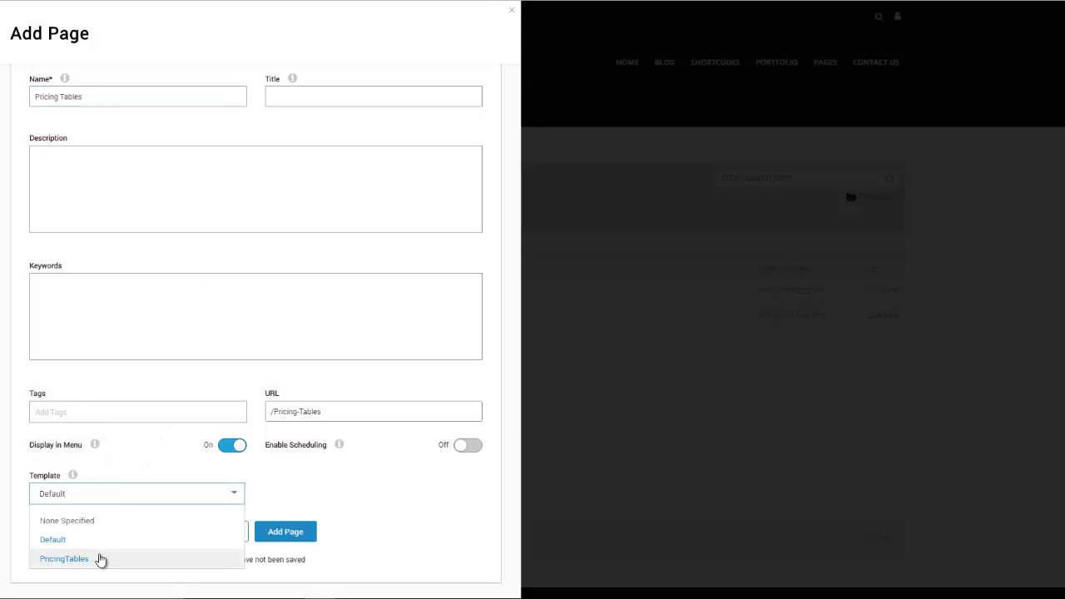
{"action": "left_click", "coordinate": [99, 559]}
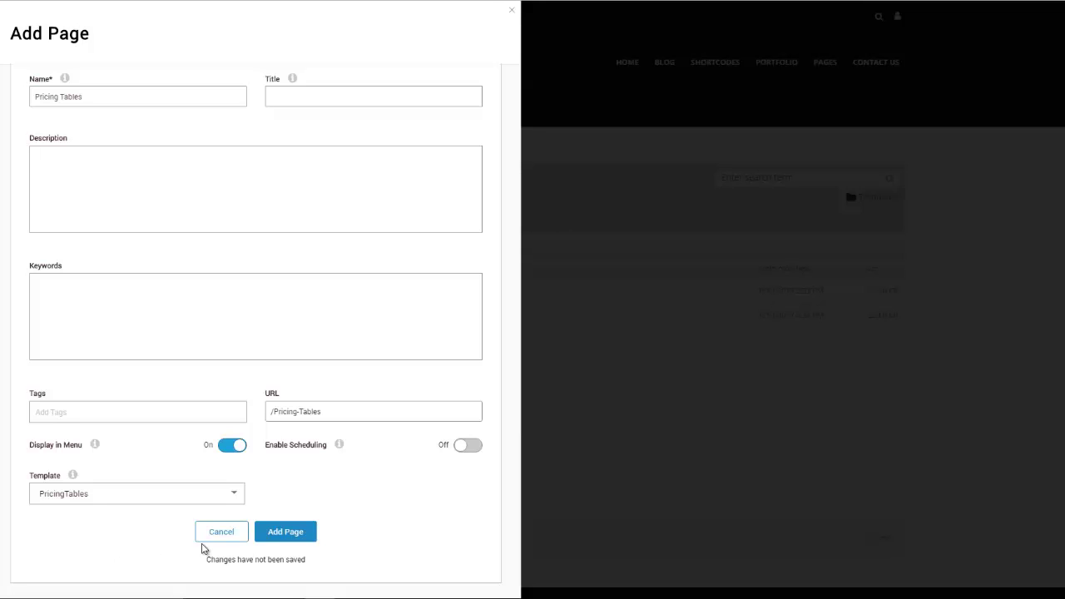
{"action": "left_click", "coordinate": [283, 542]}
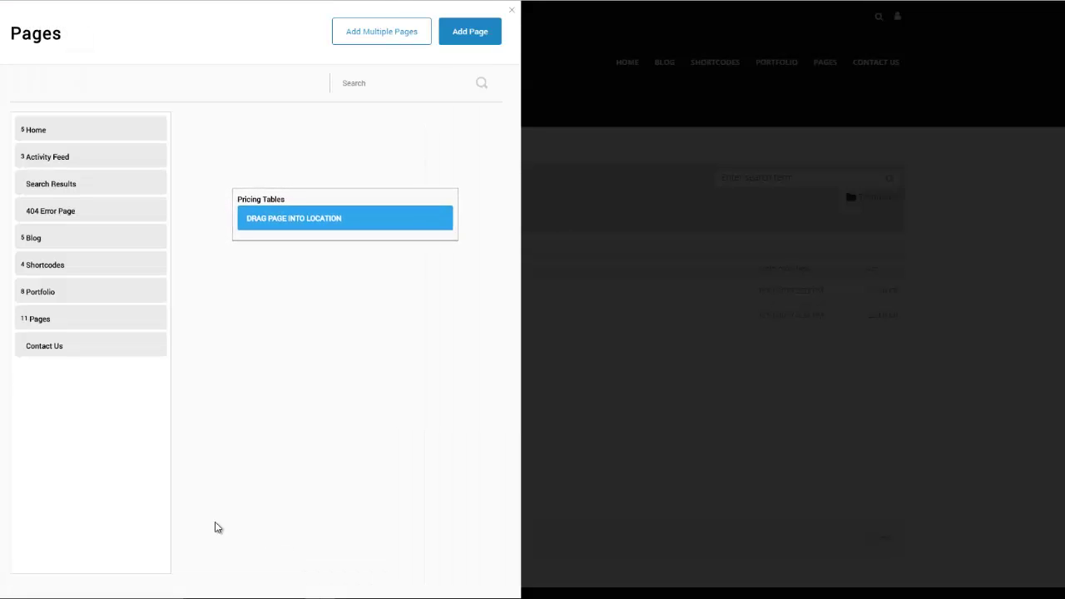
{"action": "left_click_drag", "start_coordinate": [340, 216], "coordinate": [94, 379]}
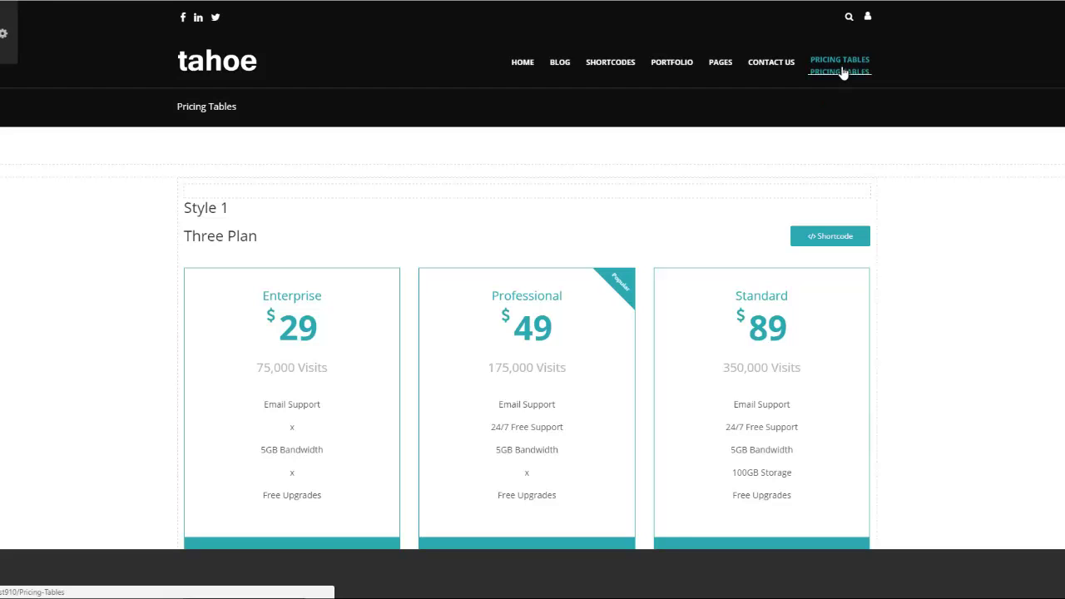
- Scroll through the new Pricing Tables page's Three Plan and Four Plan tables, then back up
{"action": "scroll", "coordinate": [990, 288], "scroll_direction": "down", "scroll_amount": 15}
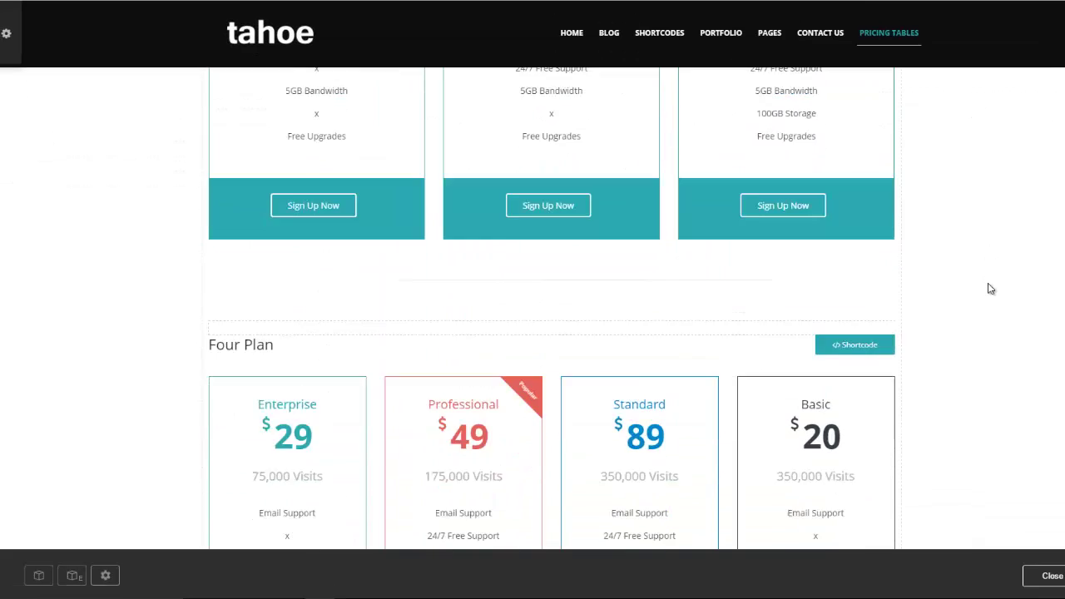
{"action": "scroll", "coordinate": [990, 288], "scroll_direction": "down", "scroll_amount": 7}
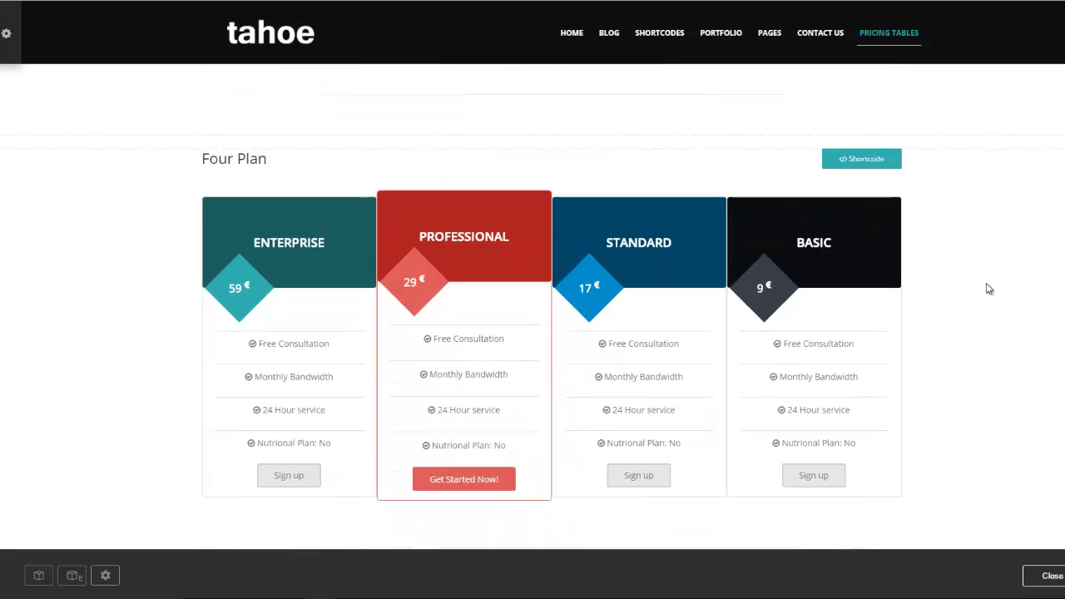
{"action": "scroll", "coordinate": [989, 288], "scroll_direction": "up", "scroll_amount": 20}
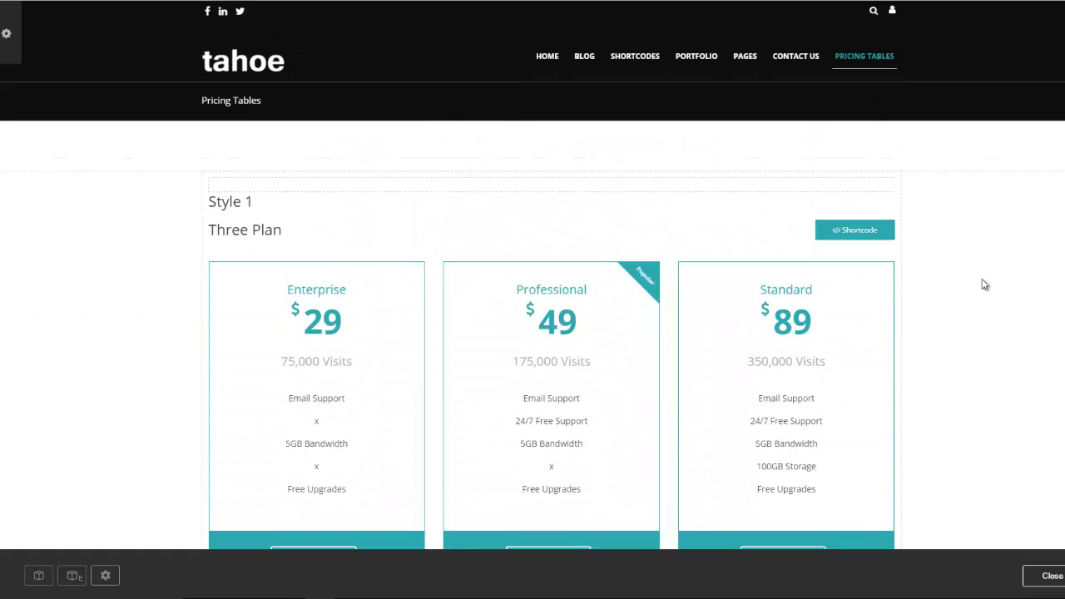